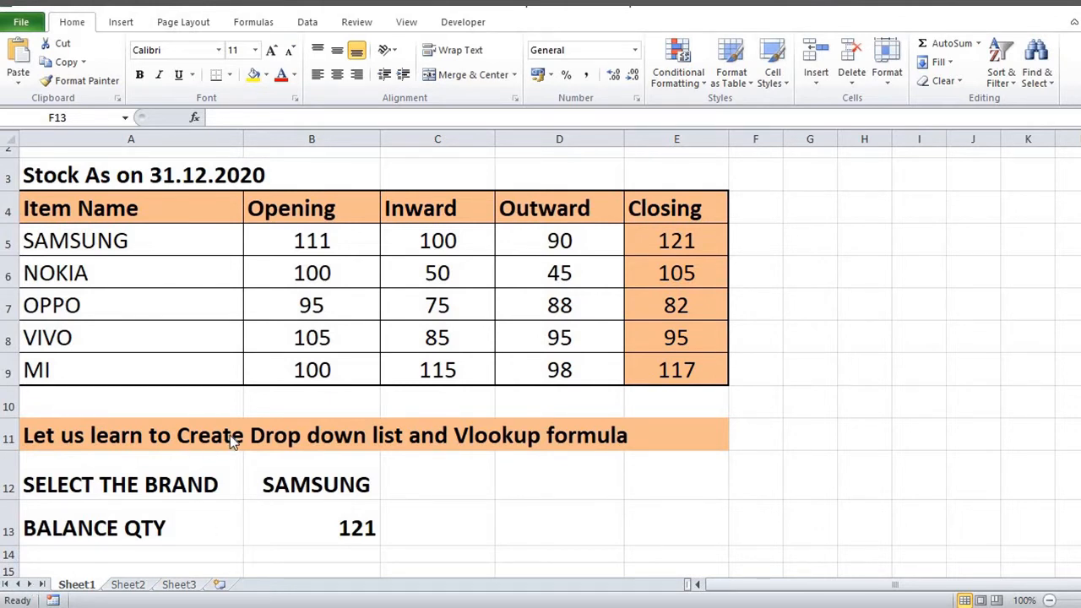
Step: Choose OPPO from the brand drop-down in B12 and move the cell's input message clear of B13
left_click(302, 486)
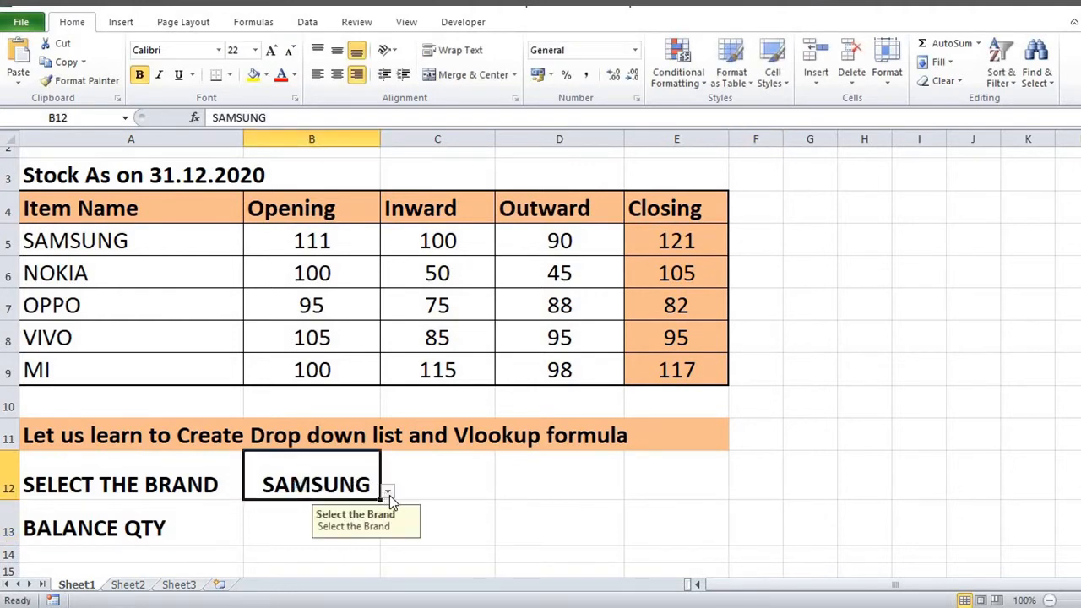
left_click(388, 491)
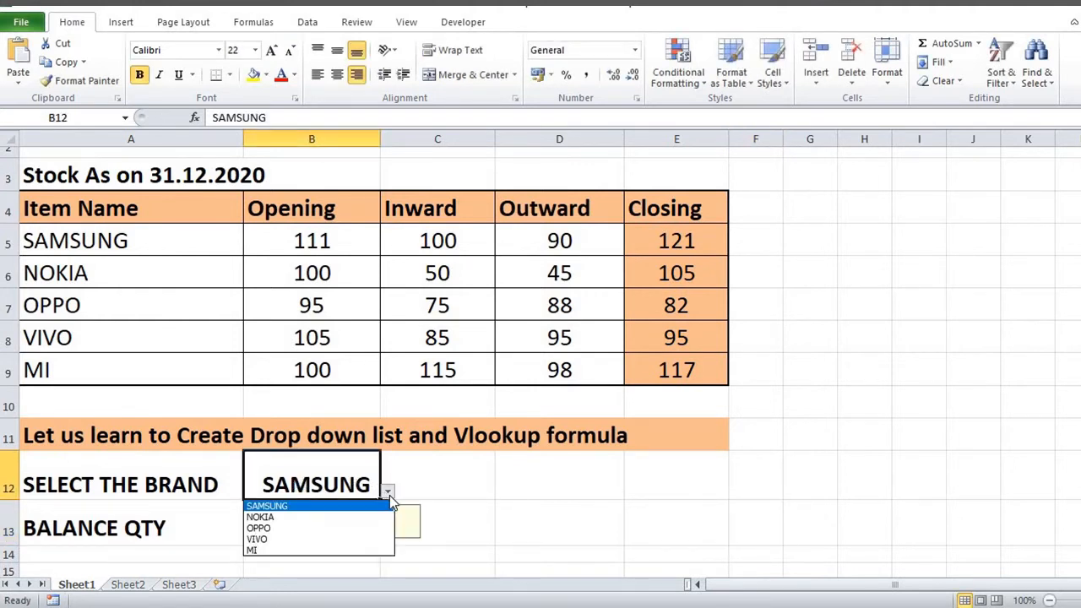
left_click(285, 529)
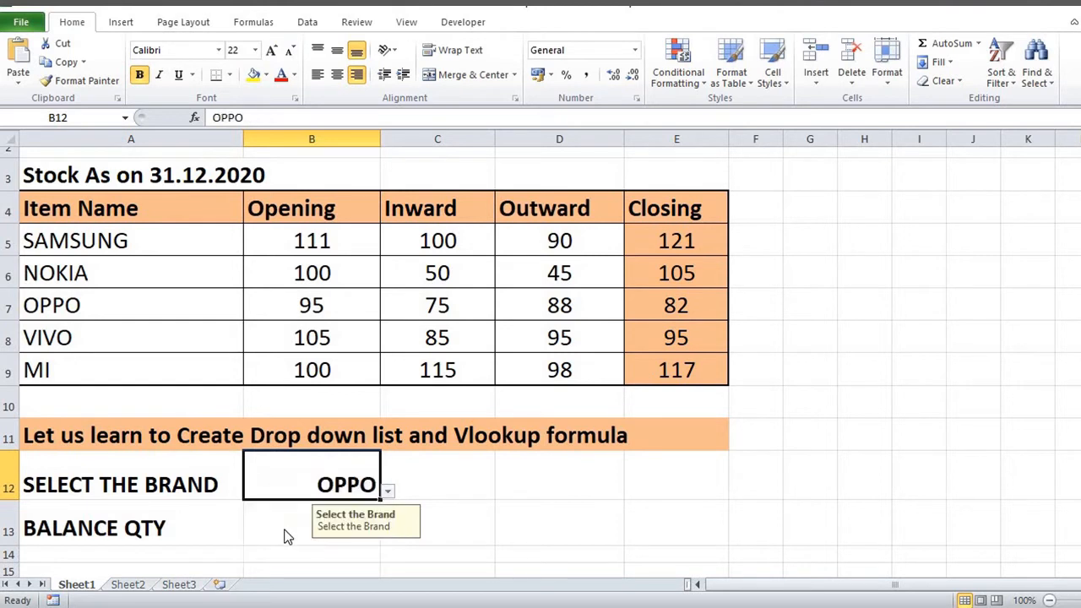
left_click_drag(390, 525, 504, 478)
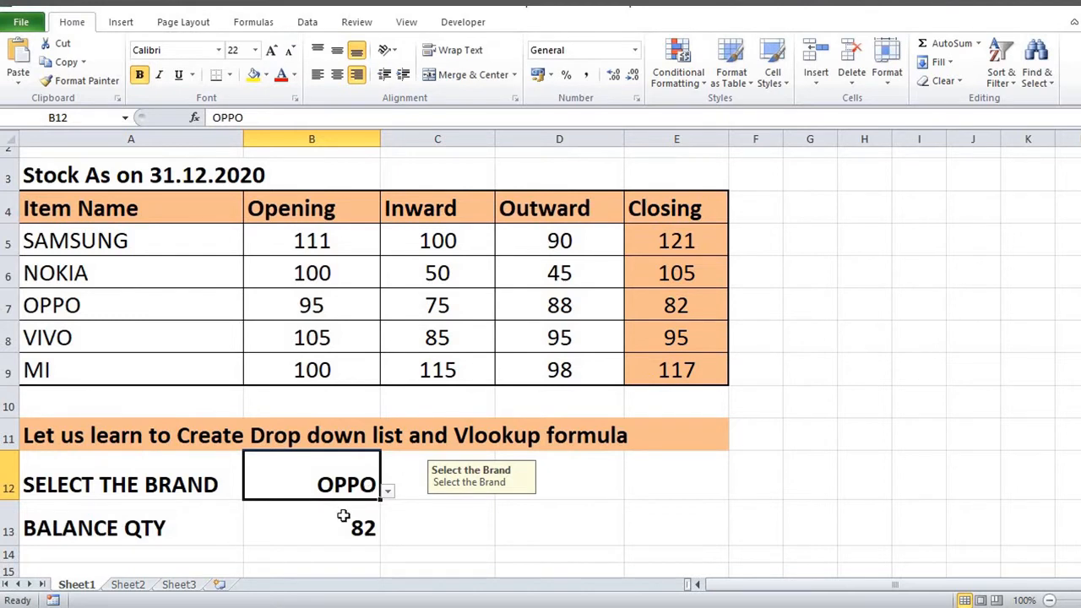
Step: Compare the closing quantity in the OPPO row of the stock table with the balance quantity in B13
left_click(10, 306)
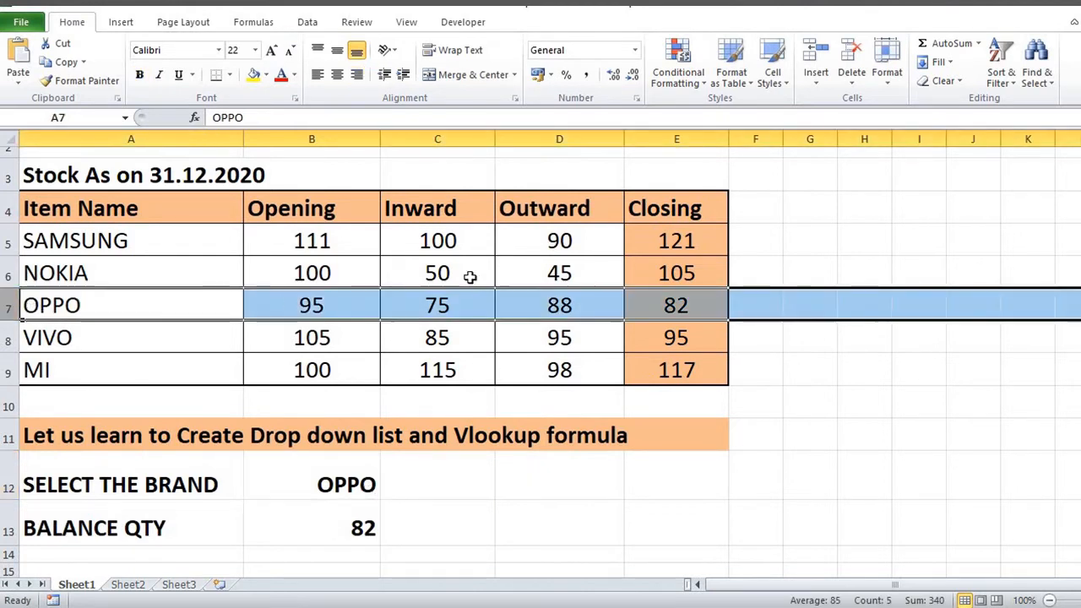
left_click(639, 304)
left_click(334, 536)
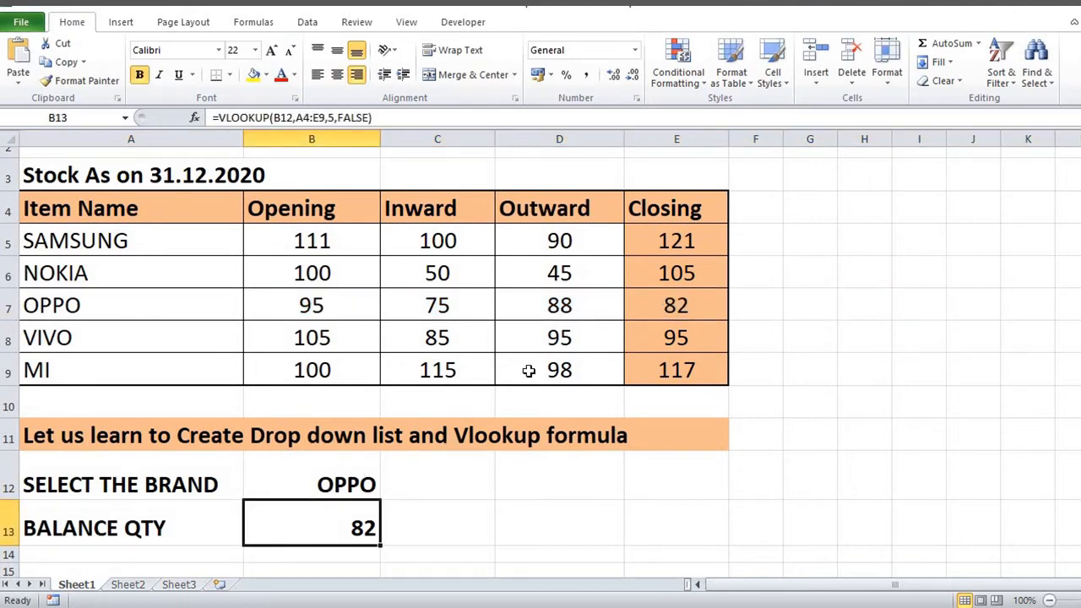
Step: Choose SAMSUNG from the brand drop-down in B12 and check the balance quantity formula in B13
left_click(313, 493)
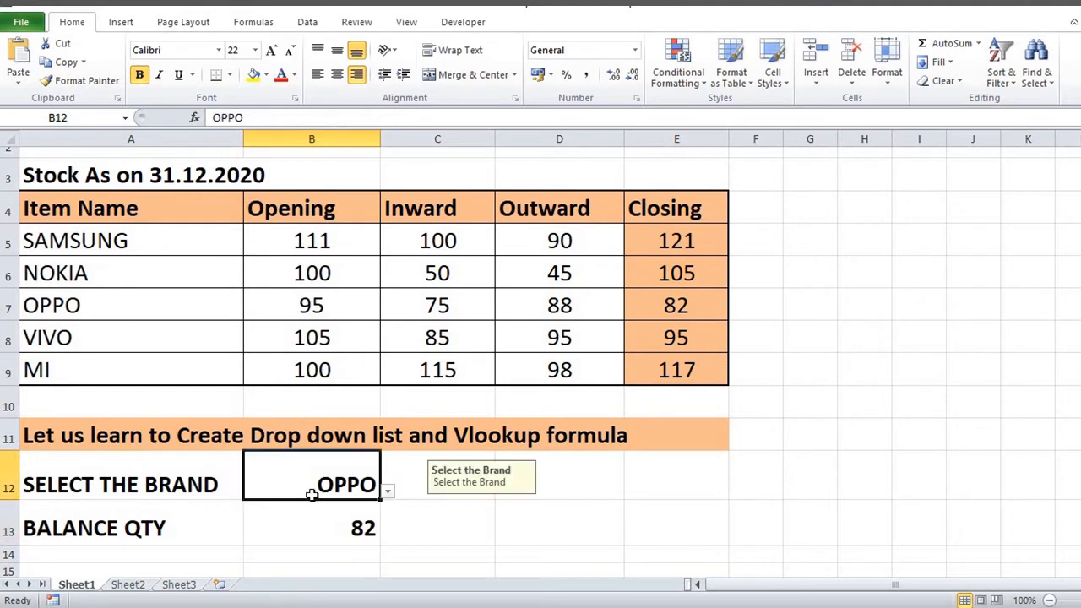
left_click(387, 491)
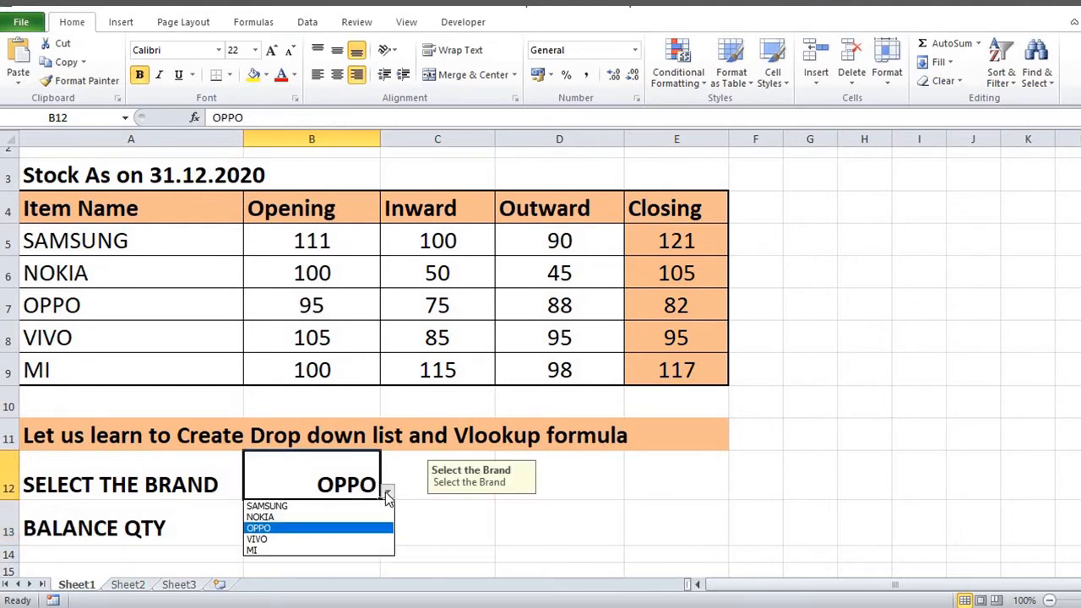
left_click(284, 506)
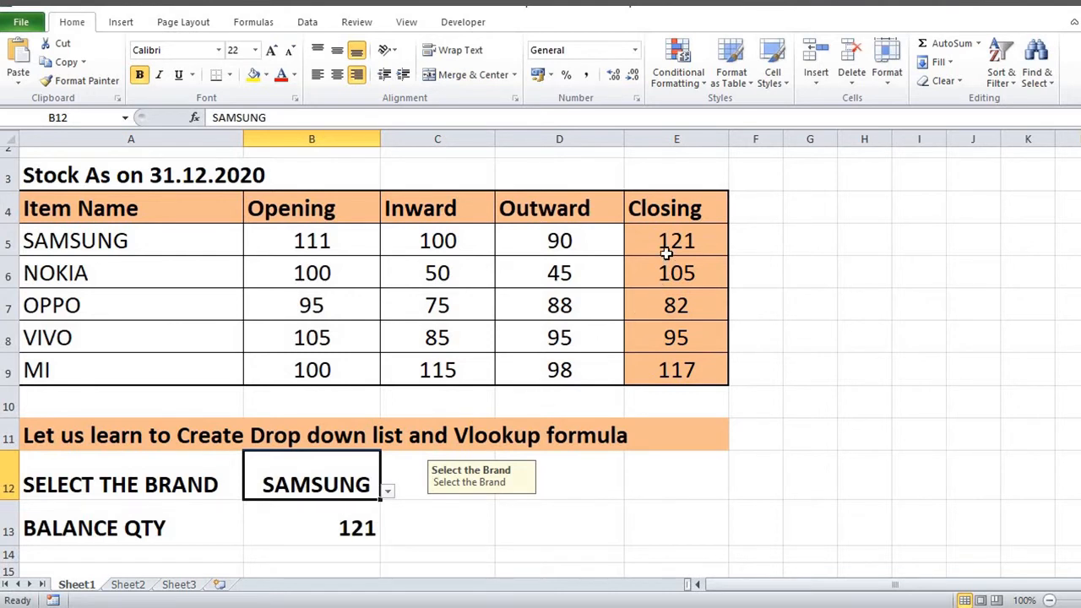
left_click(350, 520)
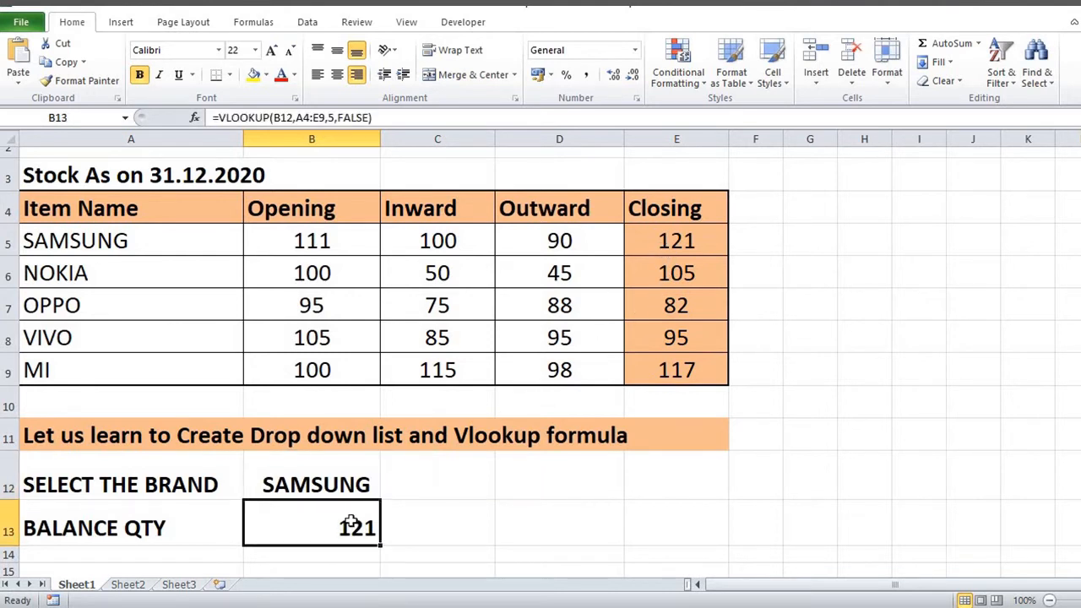
left_click(305, 474)
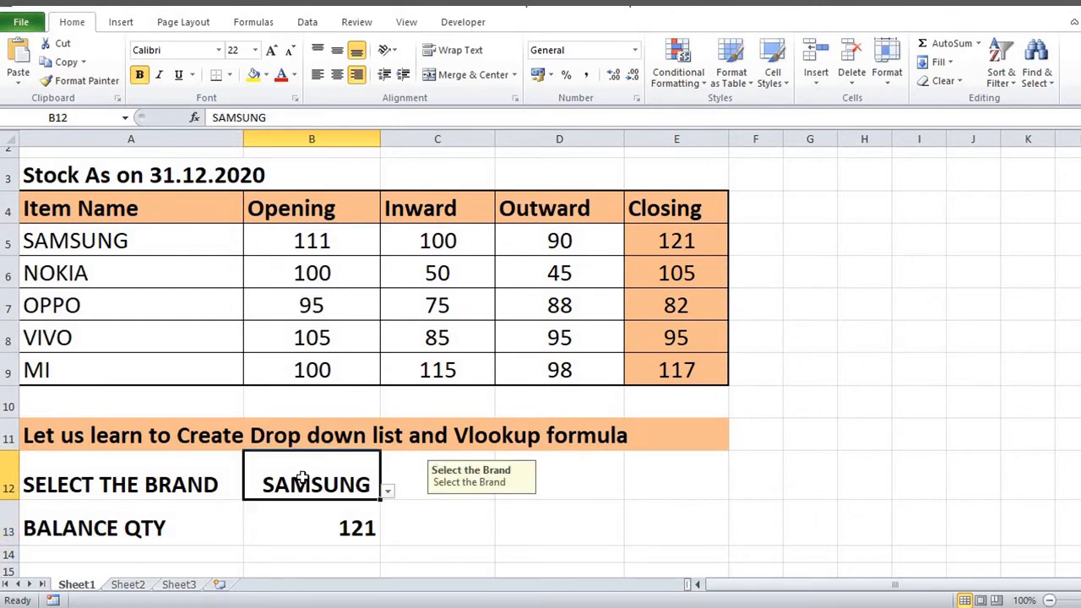
left_click(327, 525)
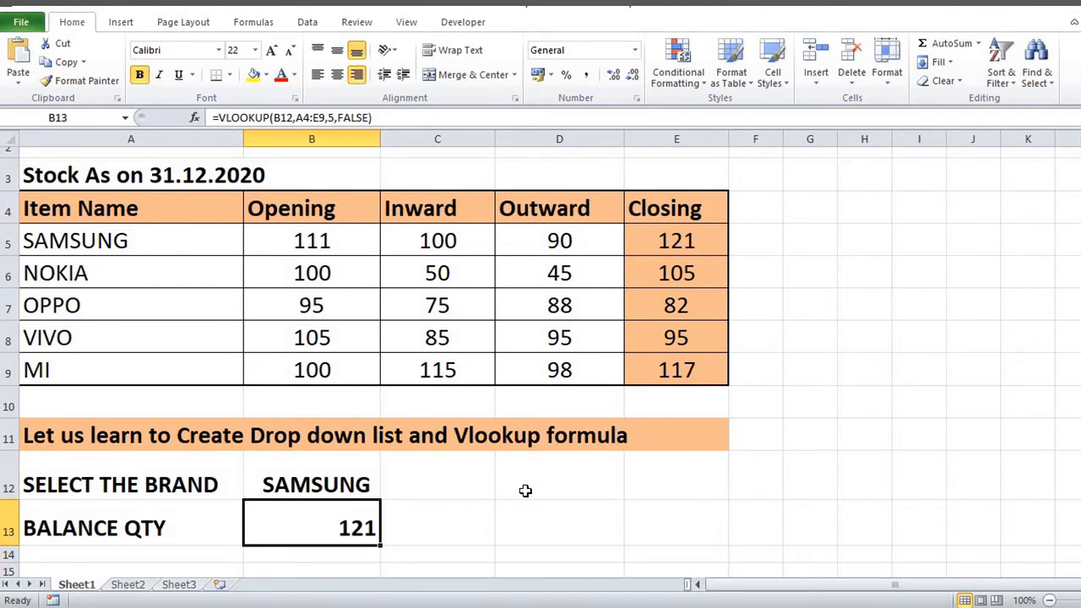
Step: Set up data validation for cell D12 that allows a List with the item names =$A$5:$A$9 as source
left_click(525, 491)
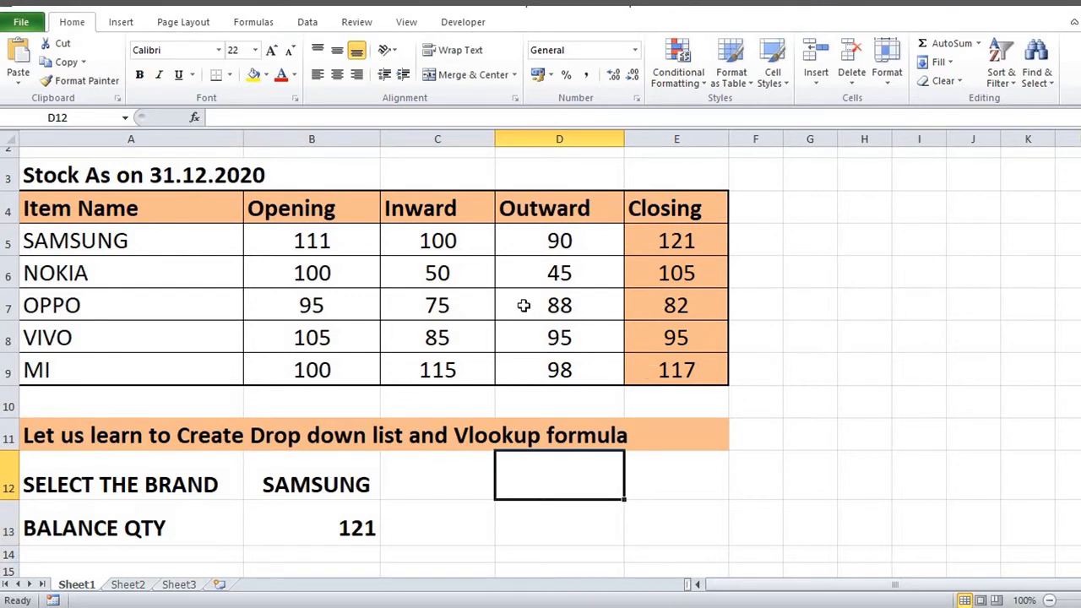
left_click(306, 23)
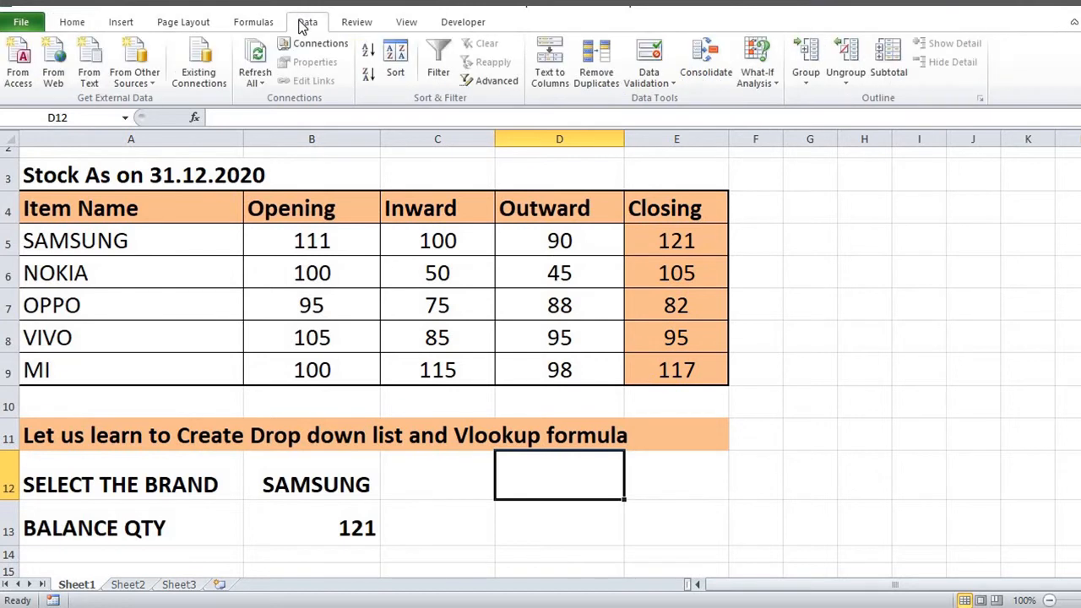
left_click(642, 83)
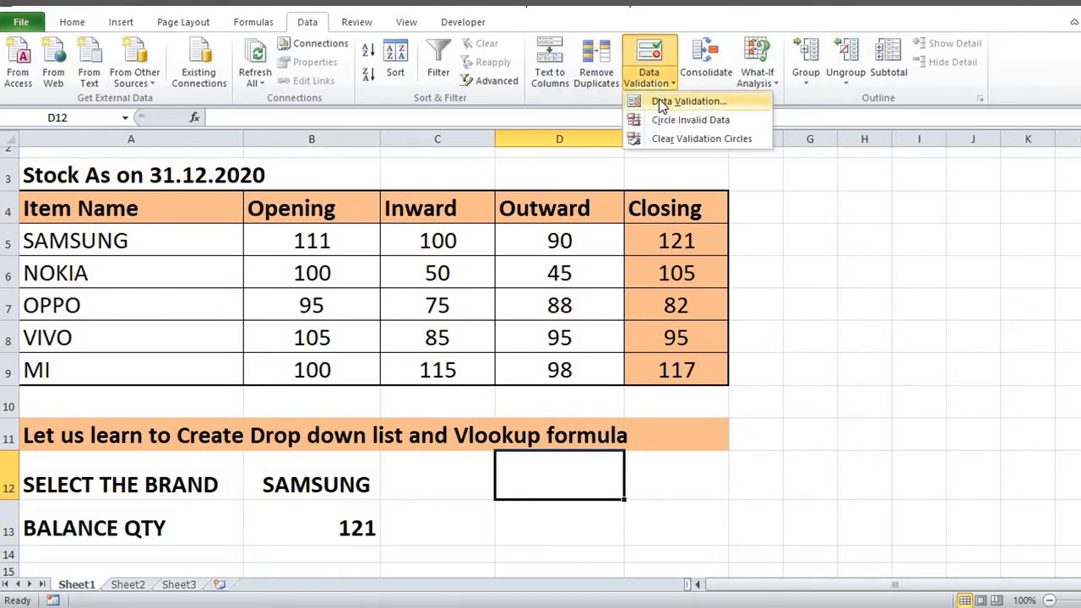
left_click(659, 99)
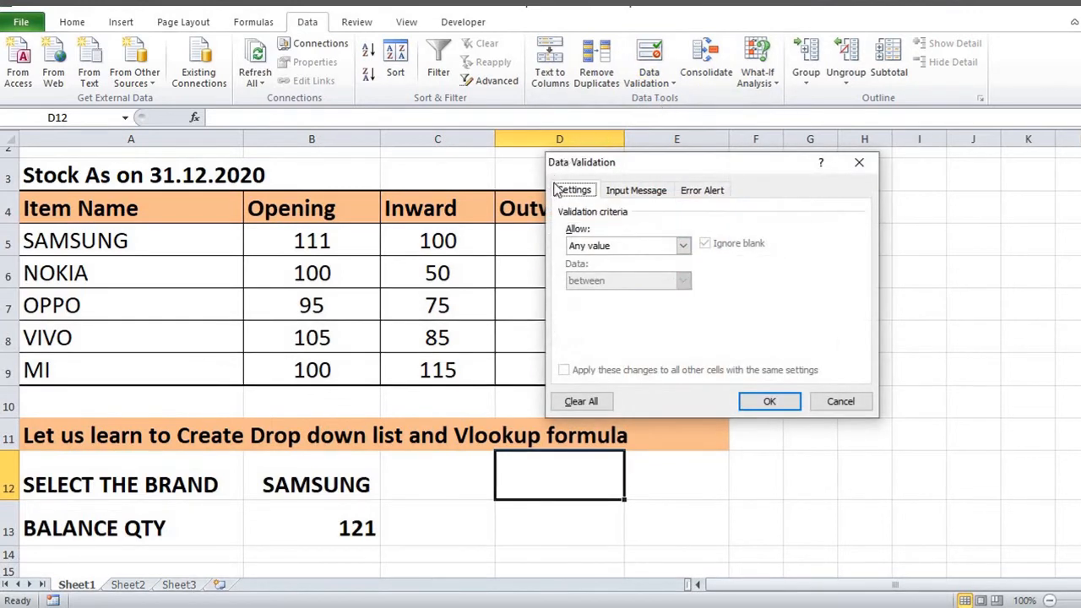
left_click(684, 245)
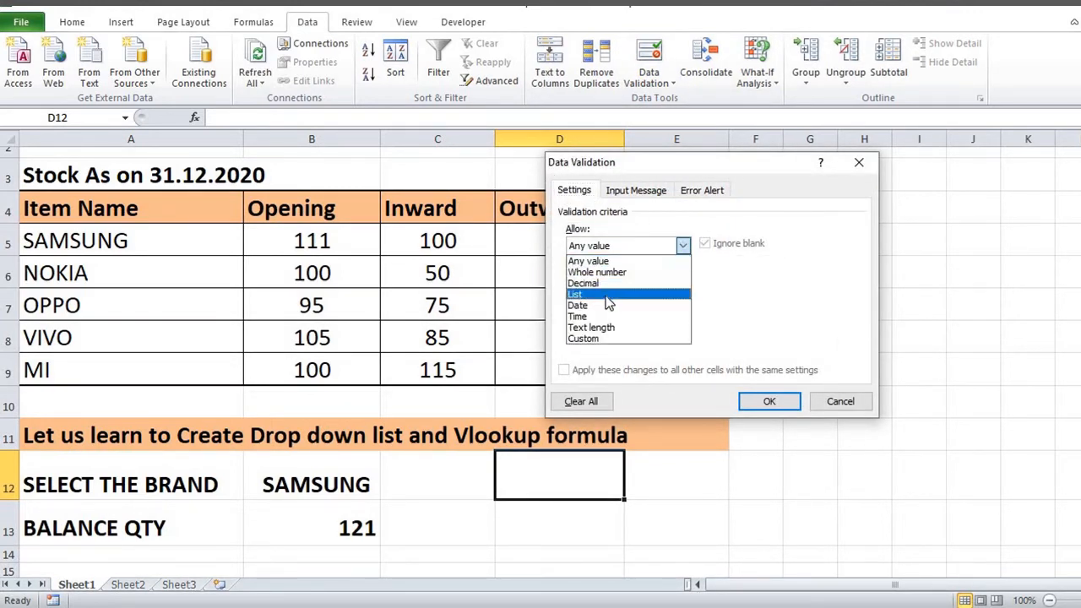
left_click(606, 295)
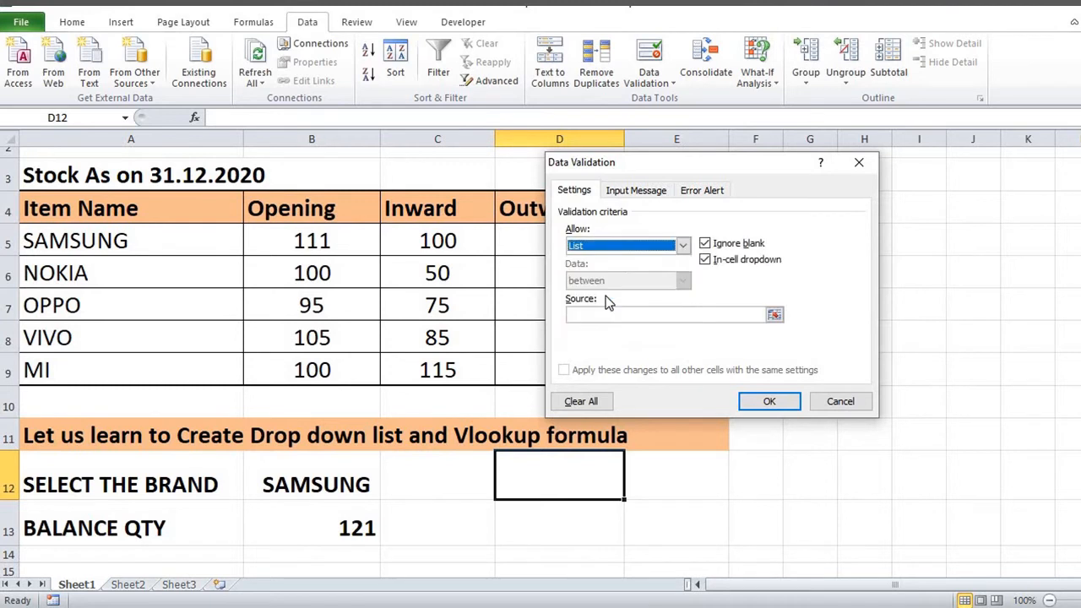
left_click(775, 316)
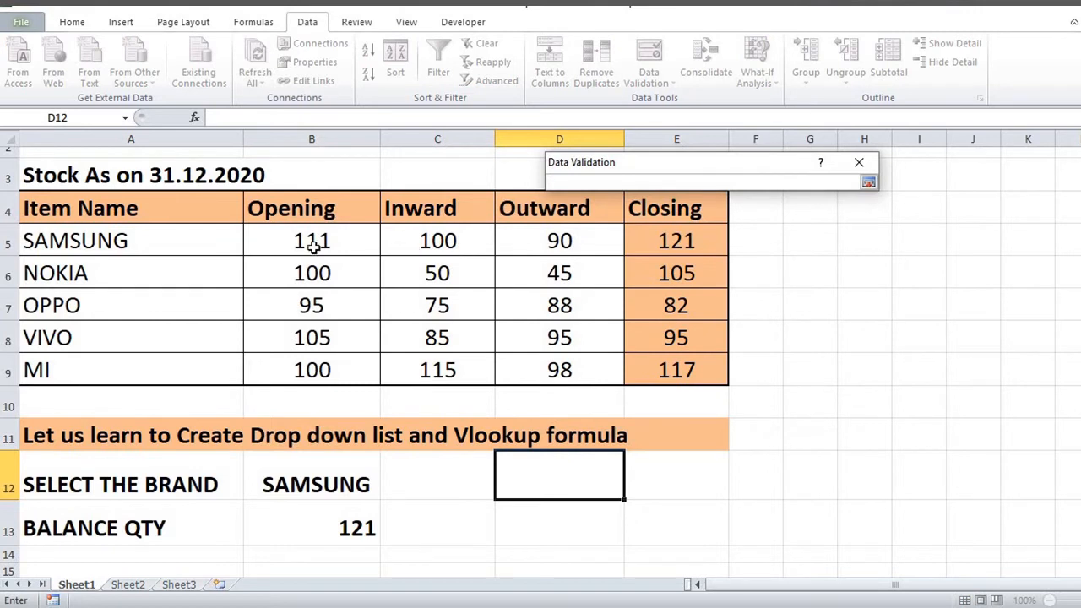
left_click_drag(127, 242, 109, 362)
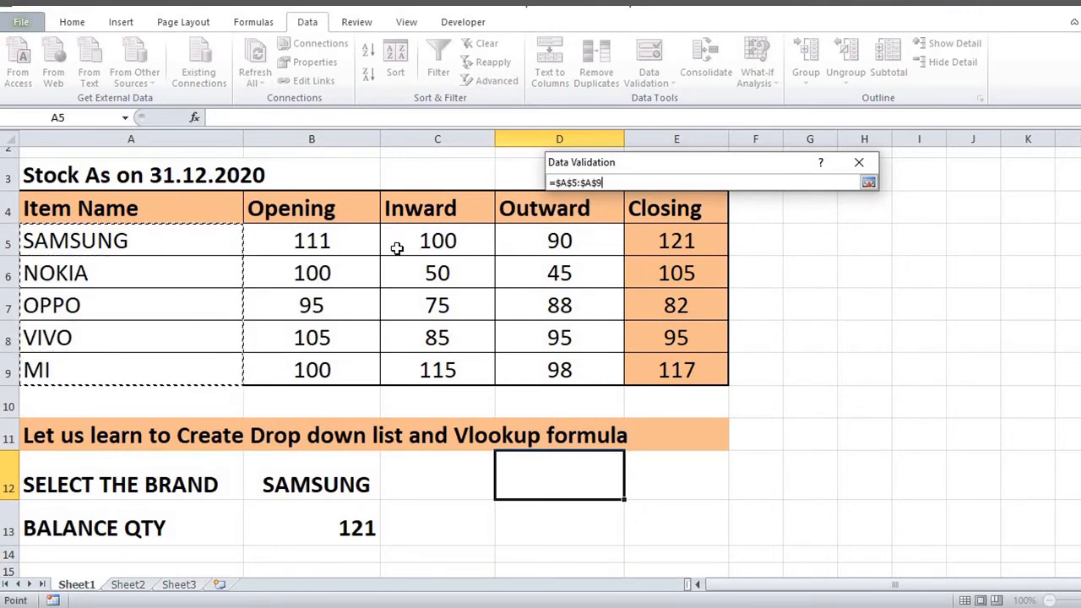
left_click(868, 183)
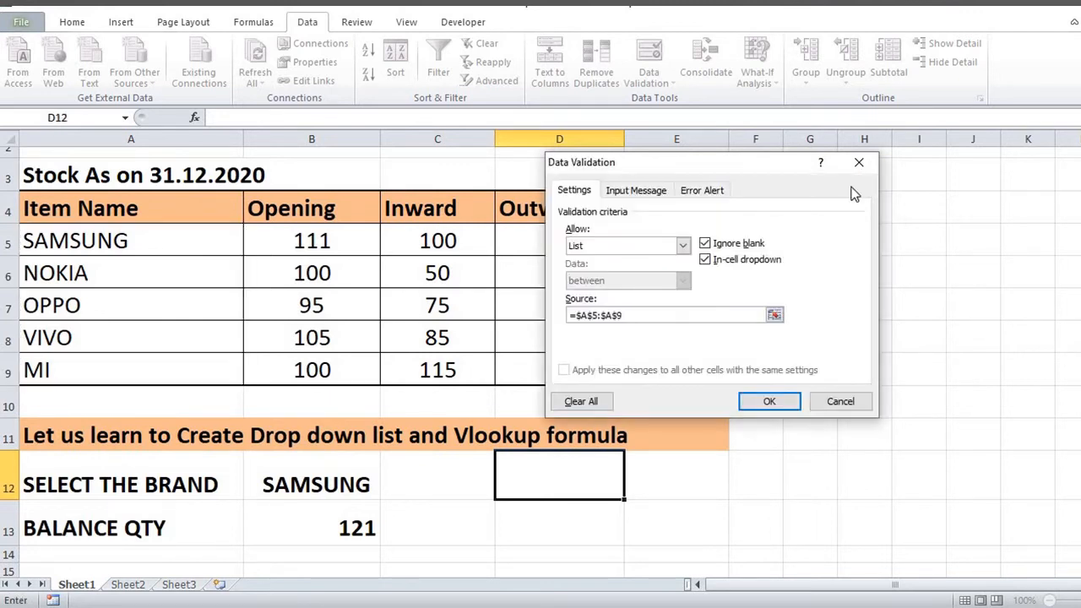
Step: Add an input message to D12's validation with SELECT THE BRAND as both title and message, and apply the validation
left_click(624, 195)
left_click(583, 269)
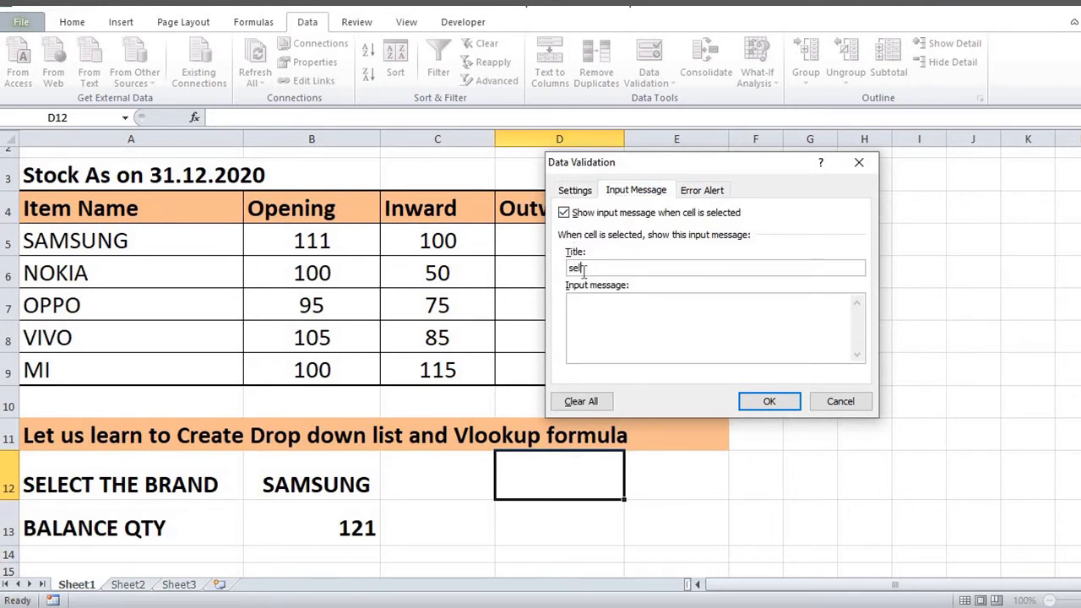
type("S")
key("Caps_Lock")
type("ELECT")
key("shift+Left")
key("shift+Left")
key("shift+Left")
key("shift+Left")
key("shift+Left")
key("shift+Left")
key("shift+Left")
key("shift+Left")
key("shift+Left")
key("shift+Left")
key("shift+Left")
key("shift+Left")
key("shift+Left")
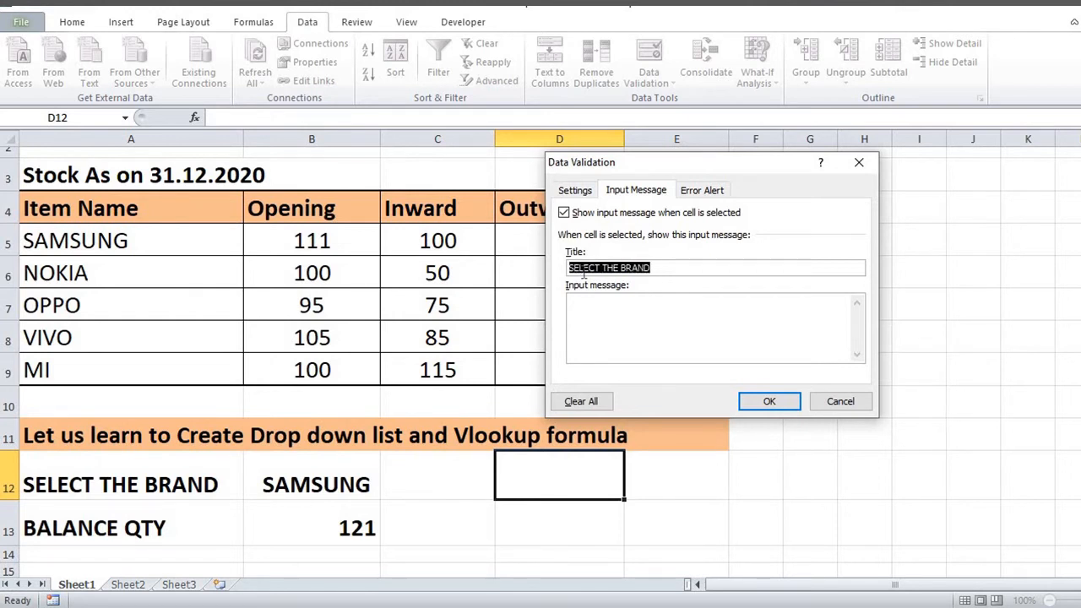
key("Tab")
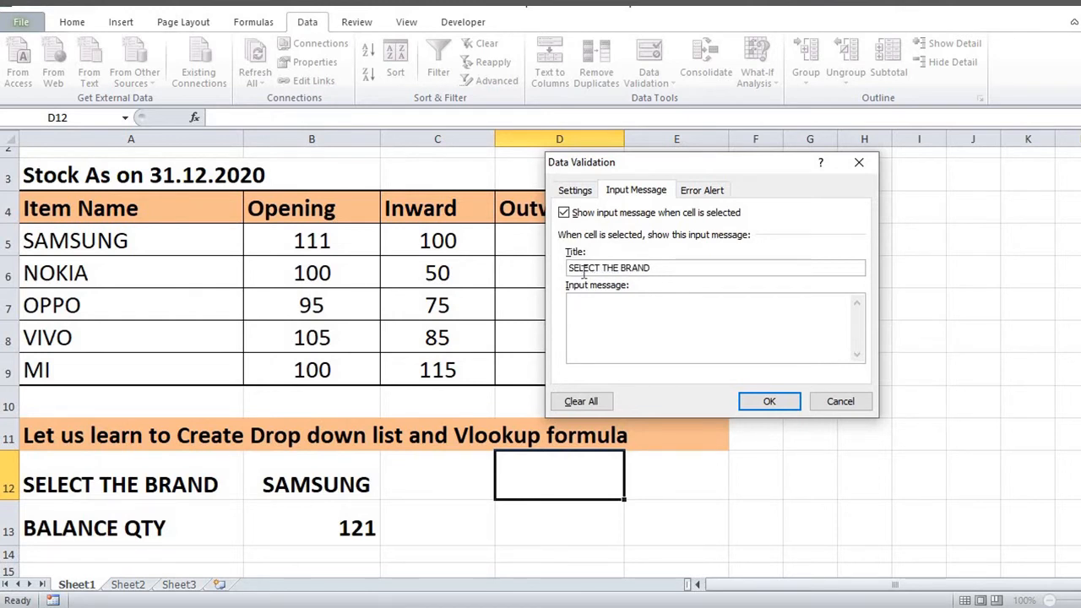
type("SELECT THE BRAND")
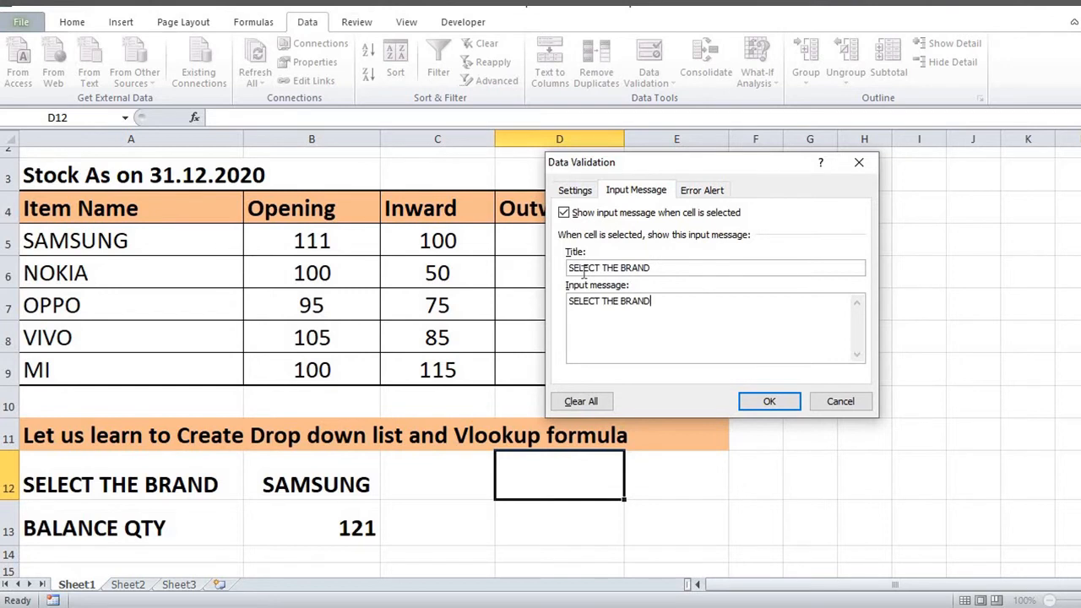
left_click(769, 409)
Step: Choose NOKIA from the new brand drop-down in D12
left_click_drag(495, 488, 707, 479)
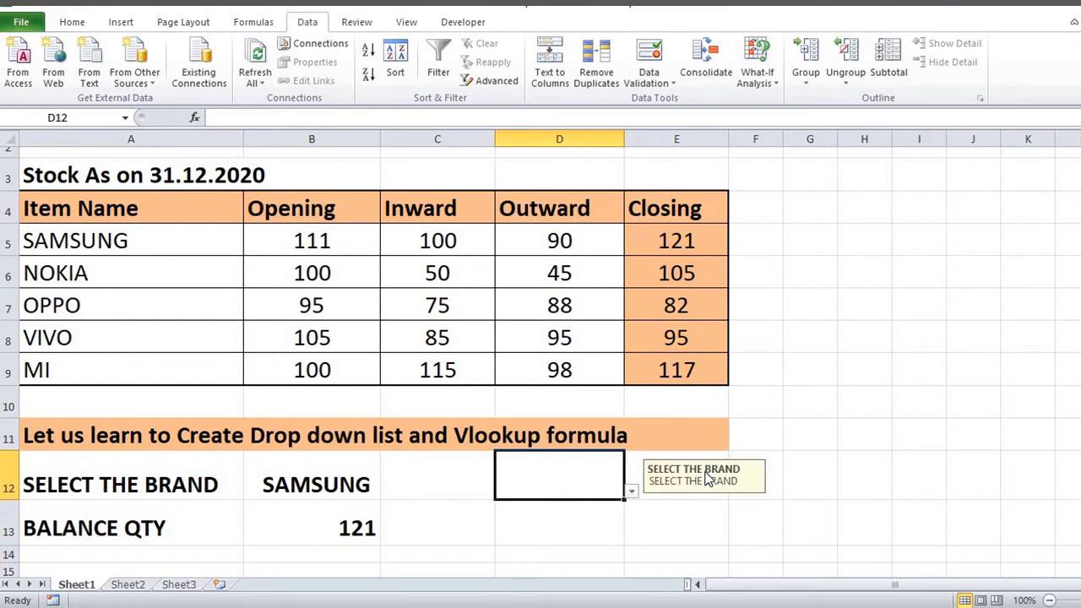
left_click(630, 491)
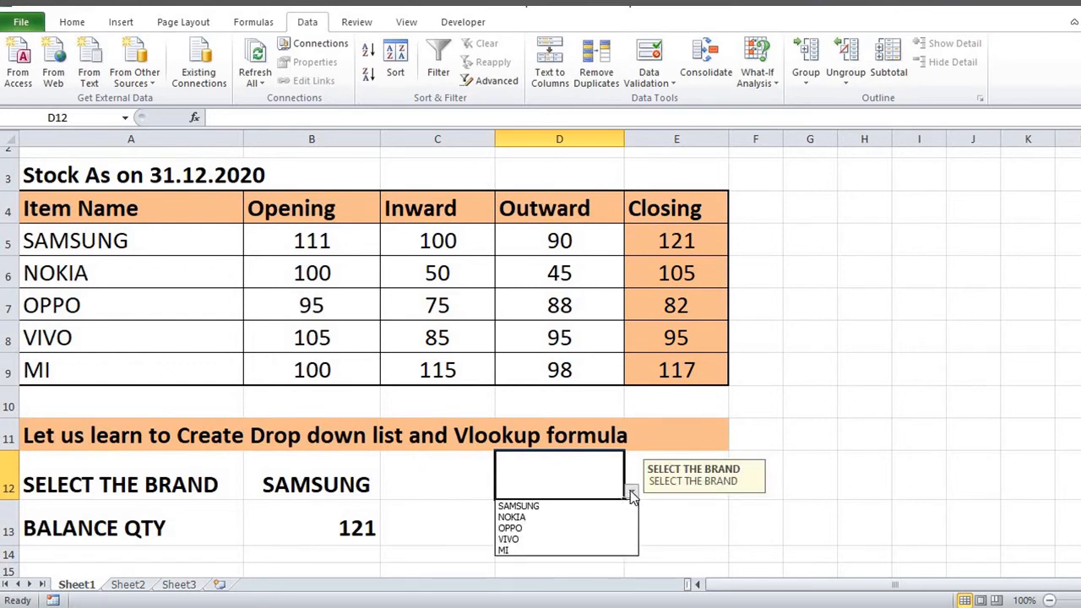
left_click(534, 517)
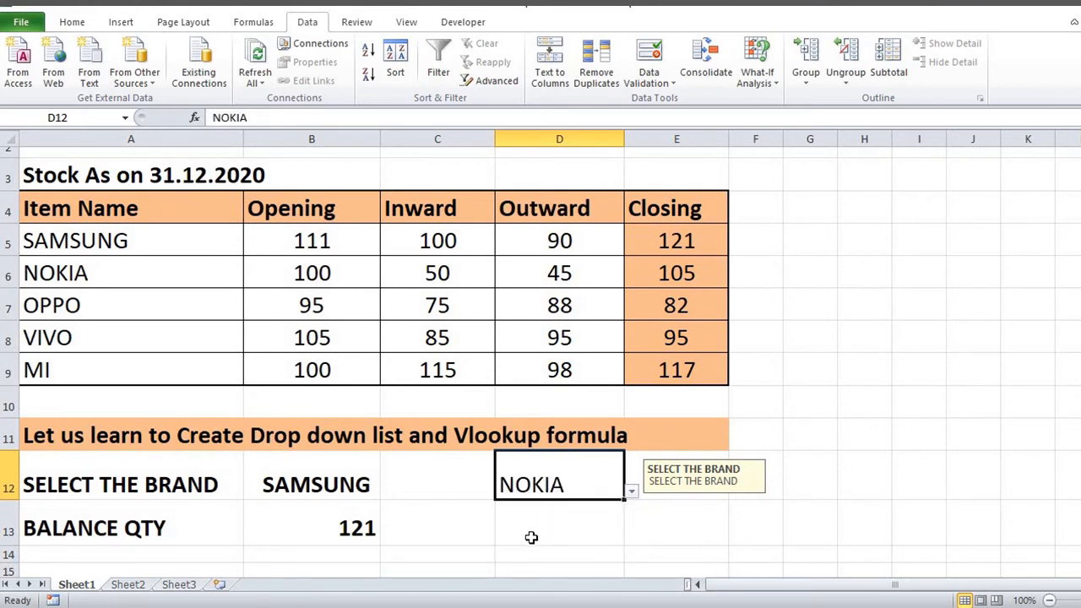
Step: Start a VLOOKUP formula in D13 with the brand cell D12 as the lookup value
left_click(535, 539)
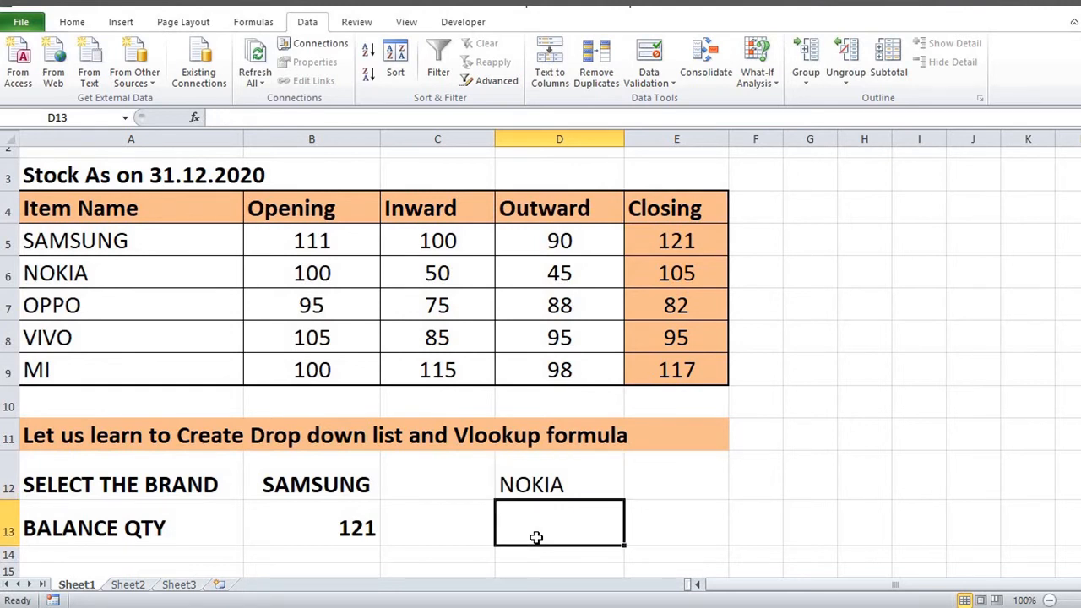
type("=")
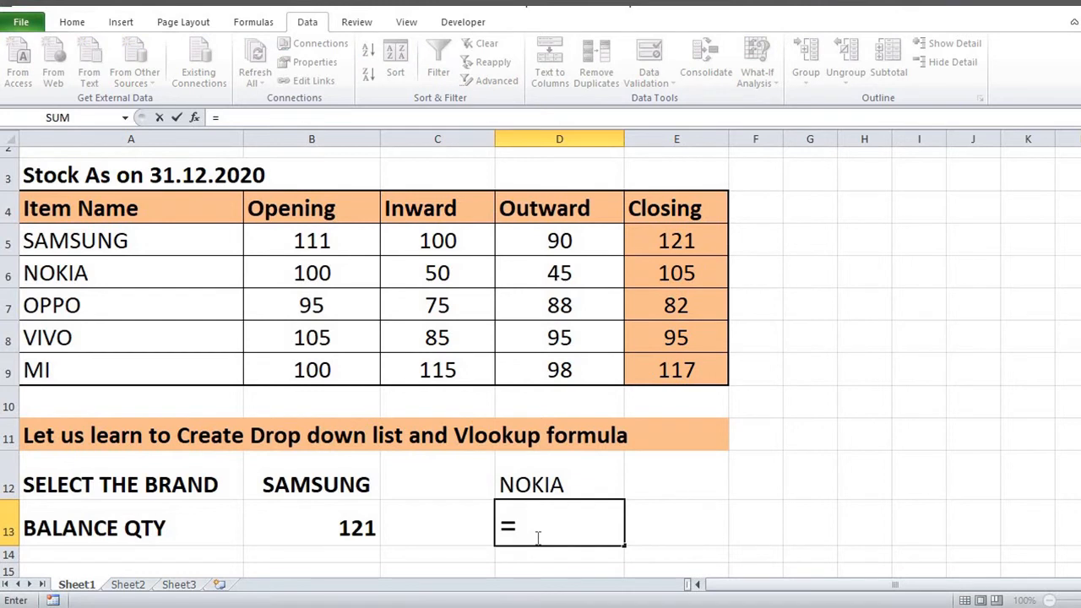
type("VLO")
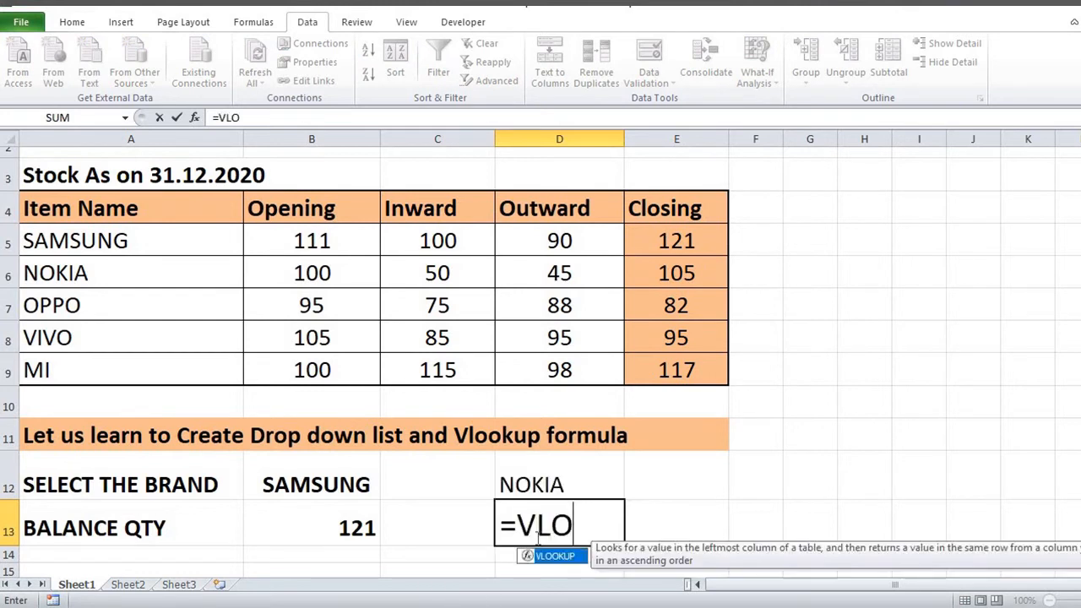
type("OKUP")
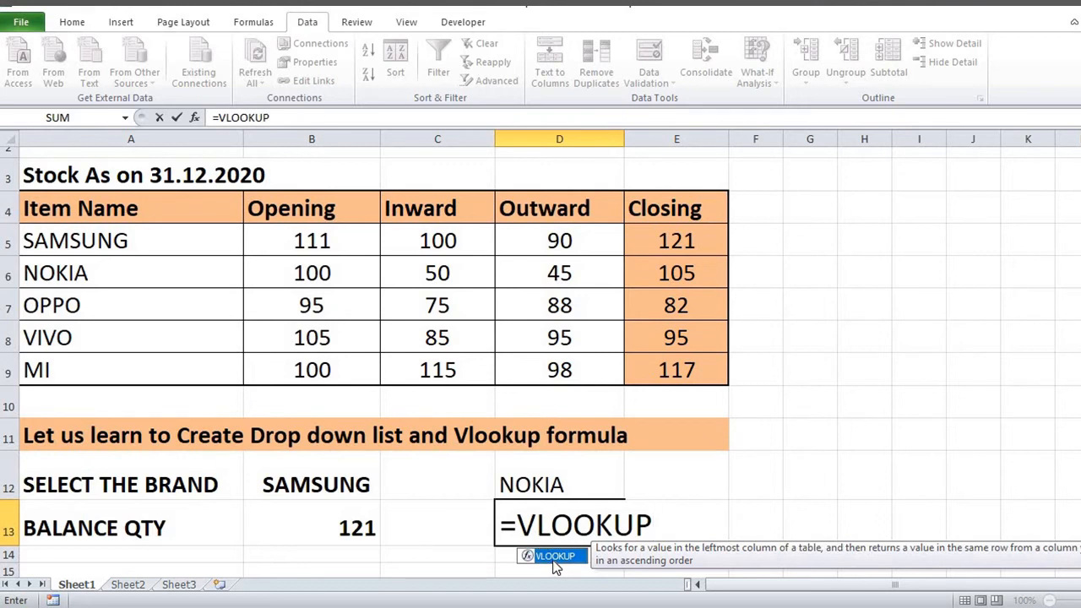
double_click(554, 562)
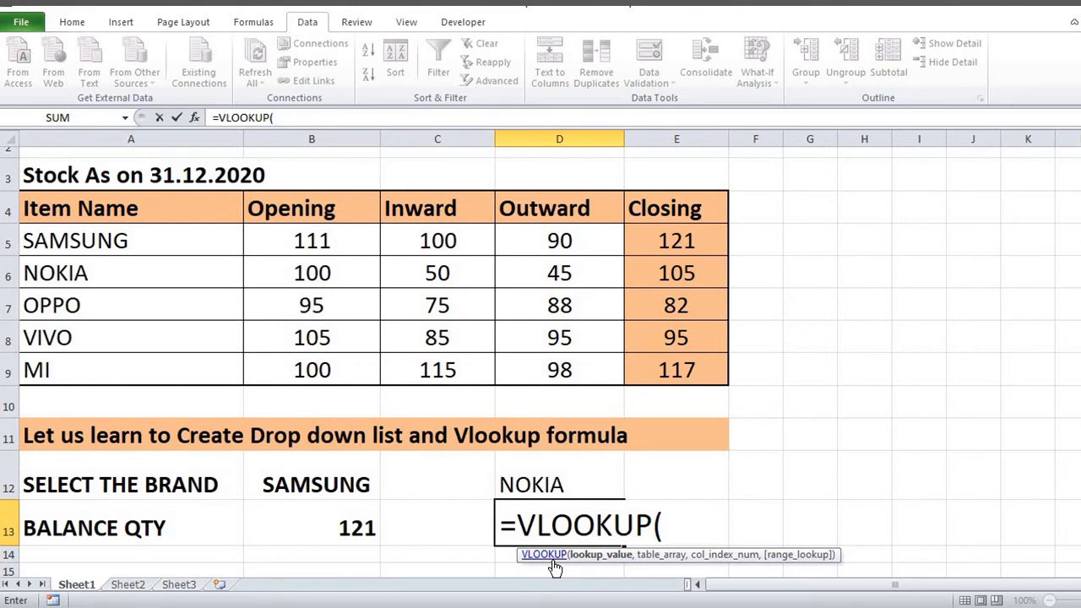
left_click(558, 484)
type(",")
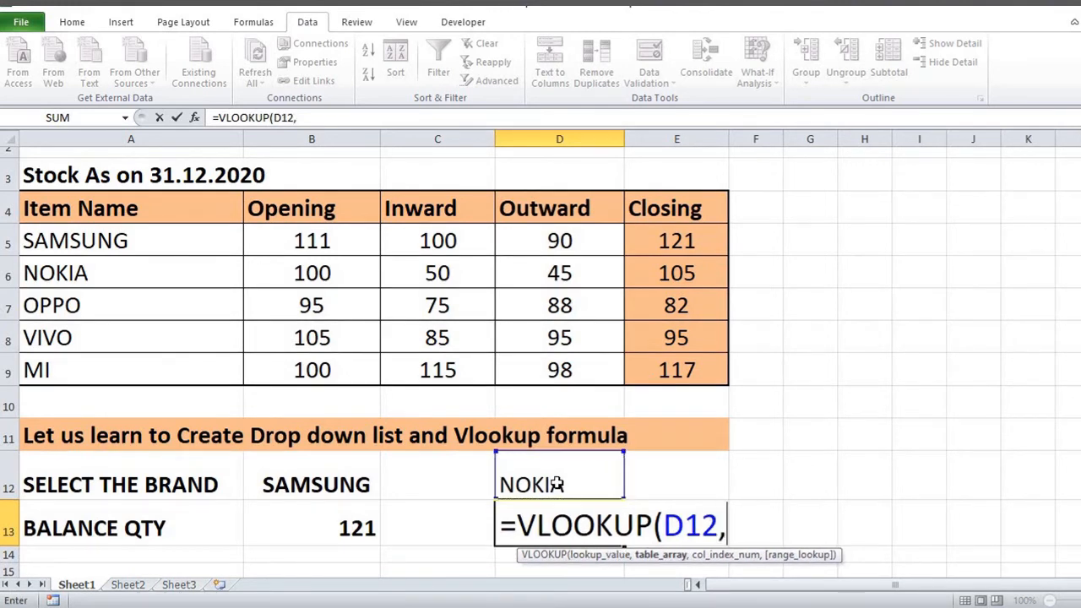
Step: Complete the D13 VLOOKUP with table array A4:E9, column index 5 and FALSE for an exact match
left_click_drag(113, 218, 655, 366)
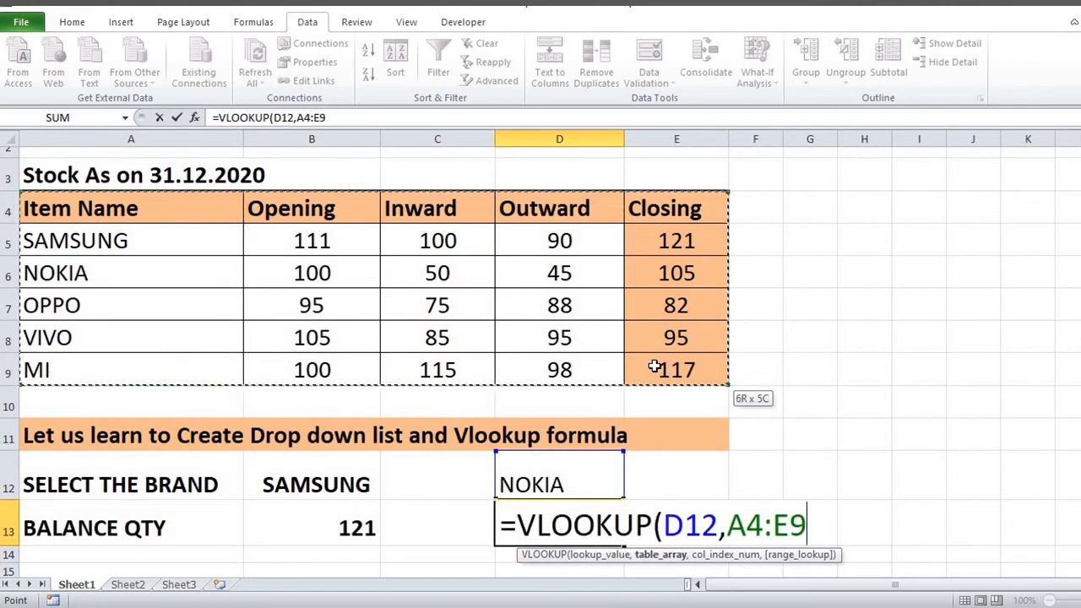
type(",")
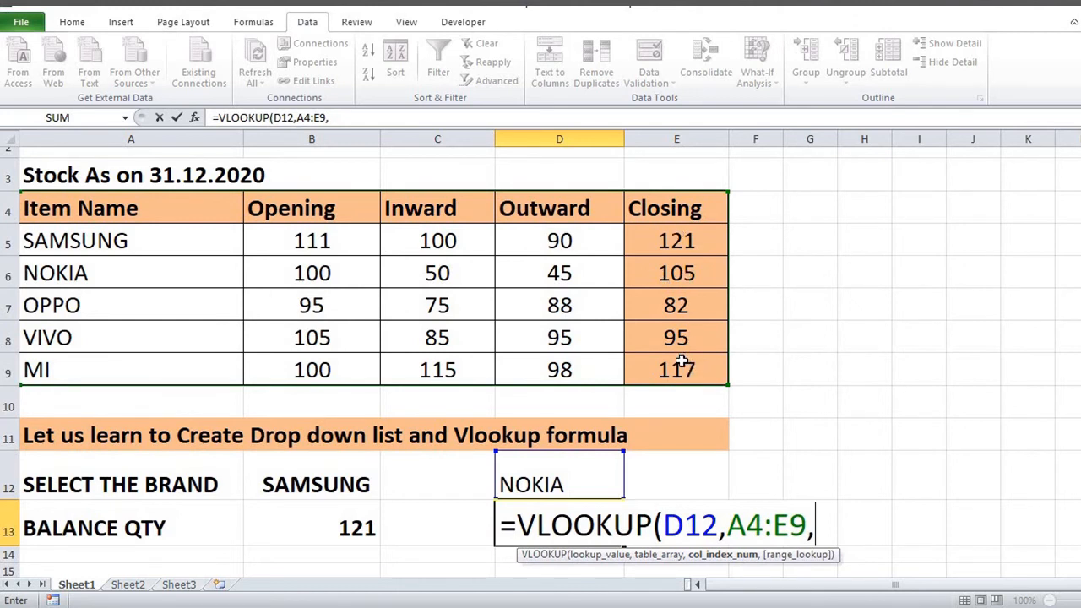
type("5,")
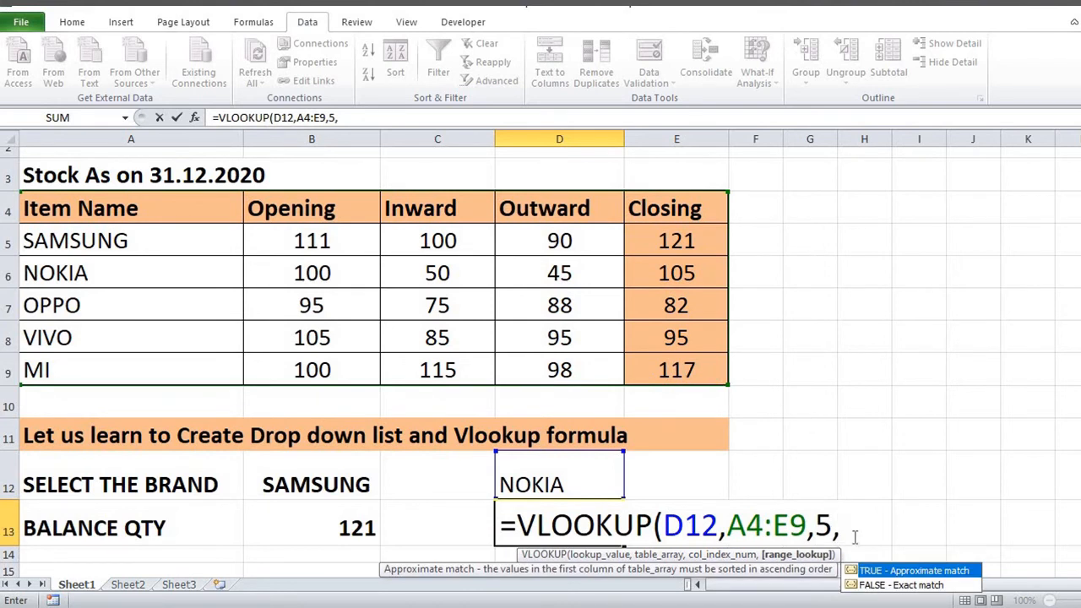
left_click(871, 586)
double_click(870, 585)
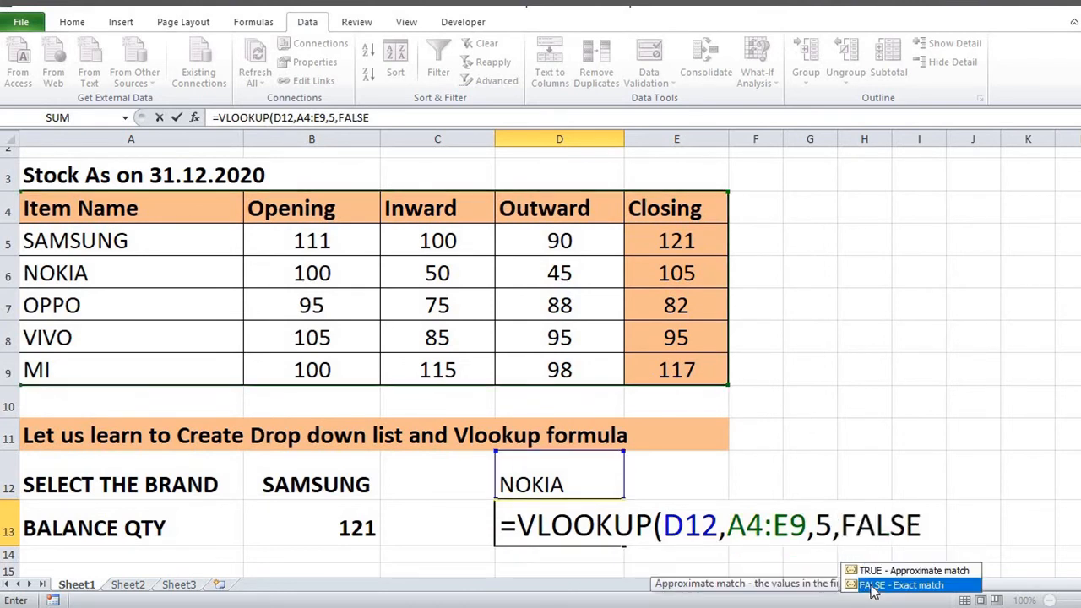
type(")")
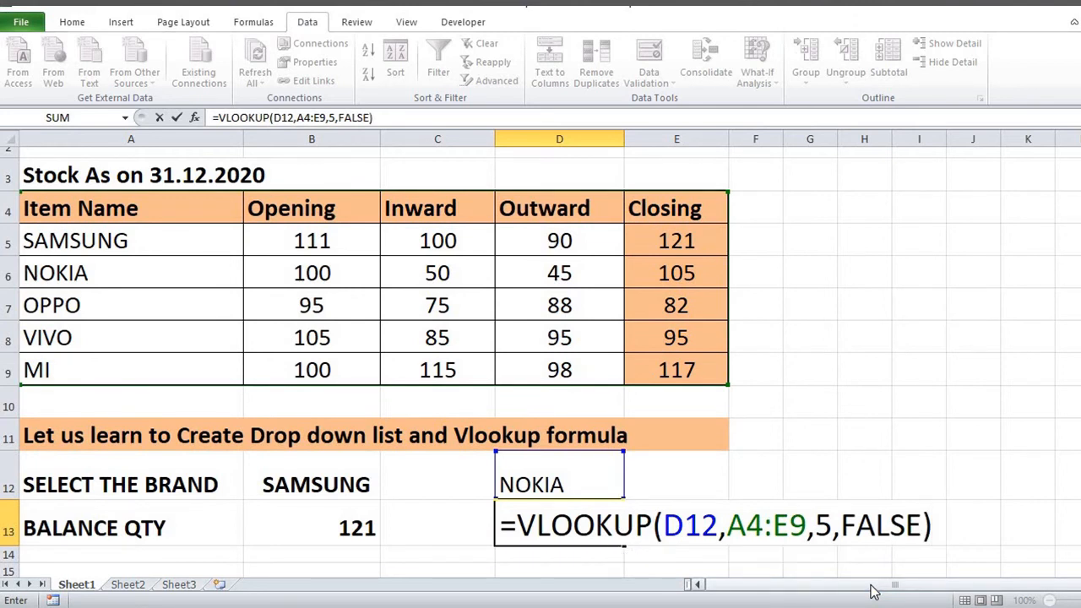
key("Return")
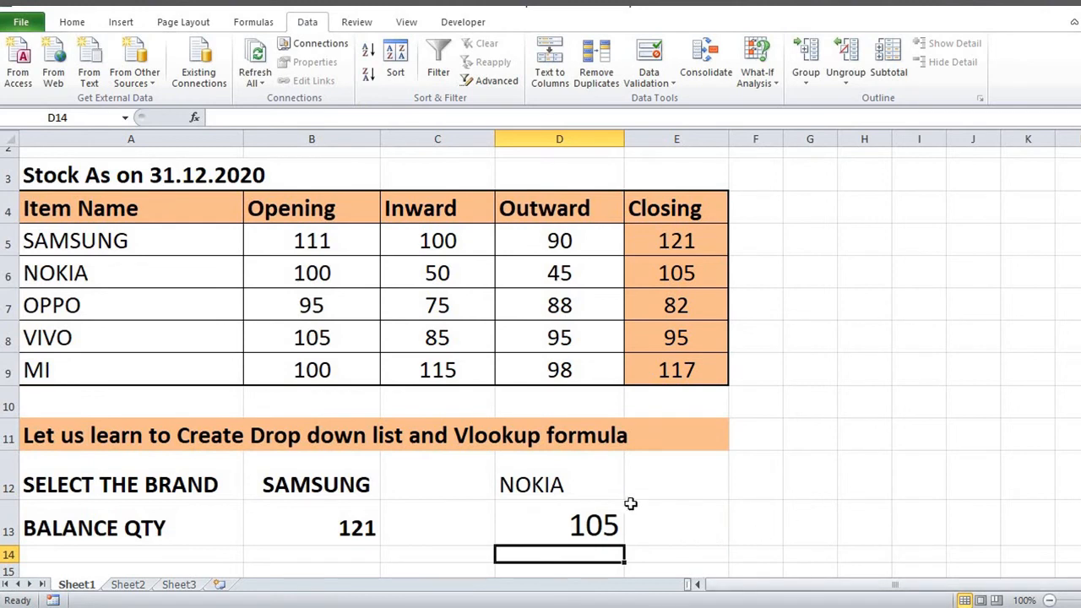
Step: Right-align the brand and balance quantity cells D12:D13
left_click_drag(611, 497, 613, 514)
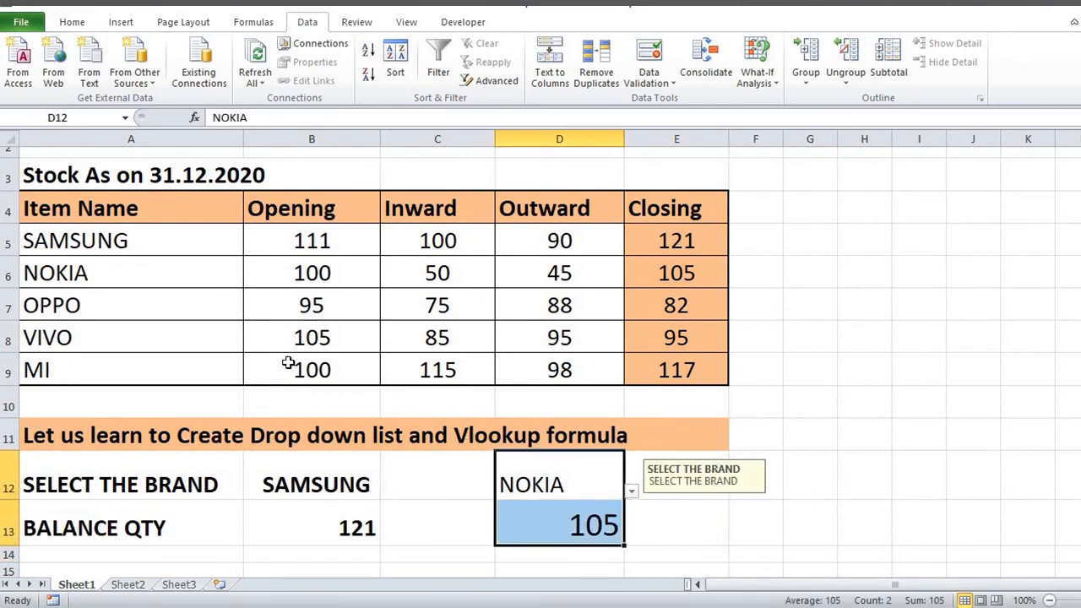
left_click(75, 23)
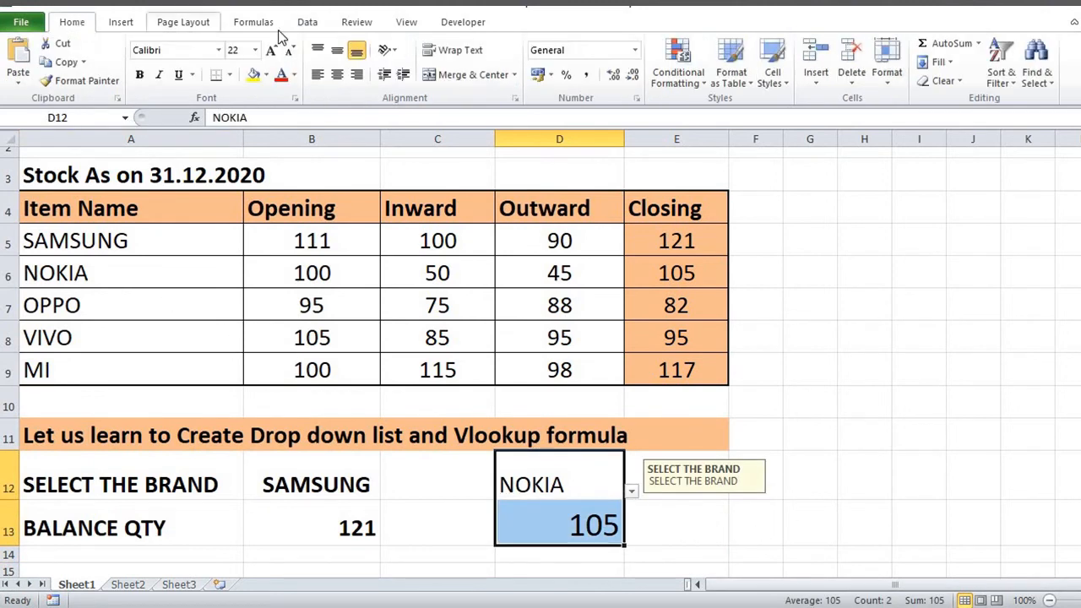
left_click(354, 76)
left_click(671, 513)
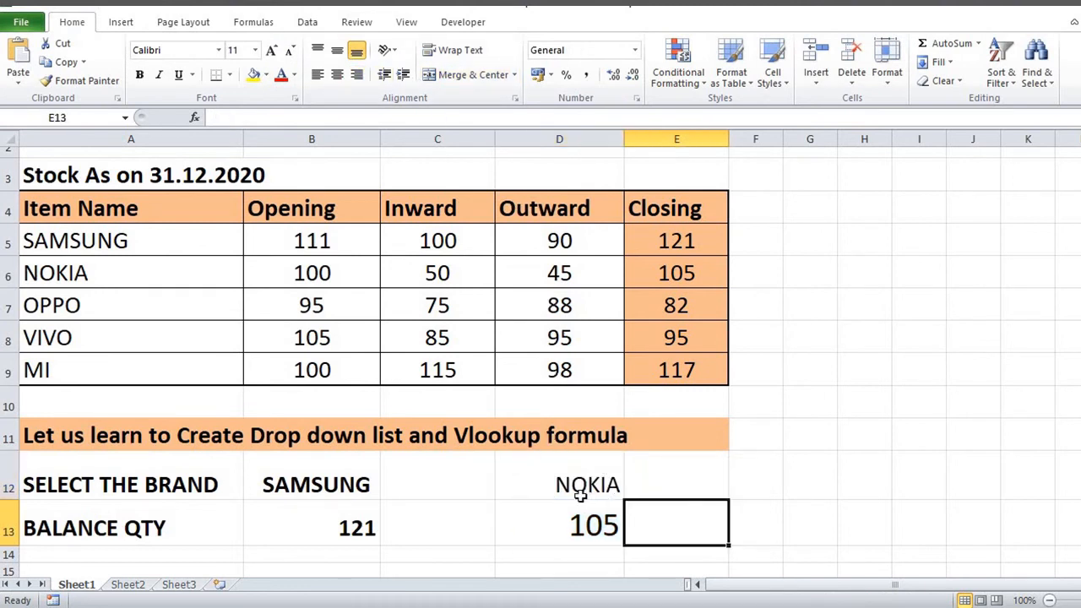
Step: Check the D13 lookup for the current brand and choose VIVO from the drop-down in D12
left_click(576, 534)
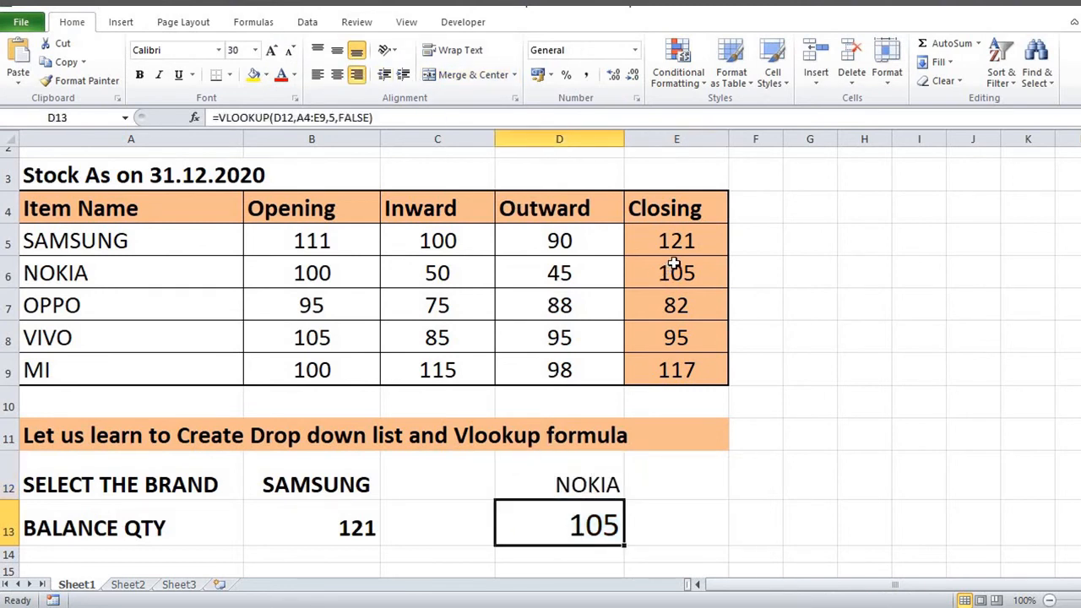
left_click(608, 485)
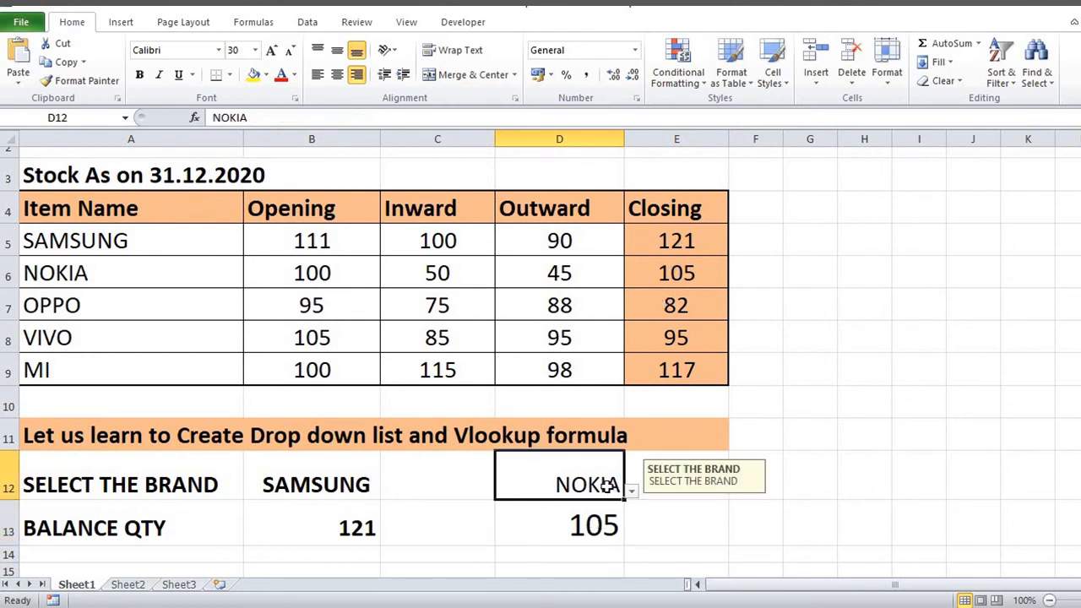
left_click(631, 490)
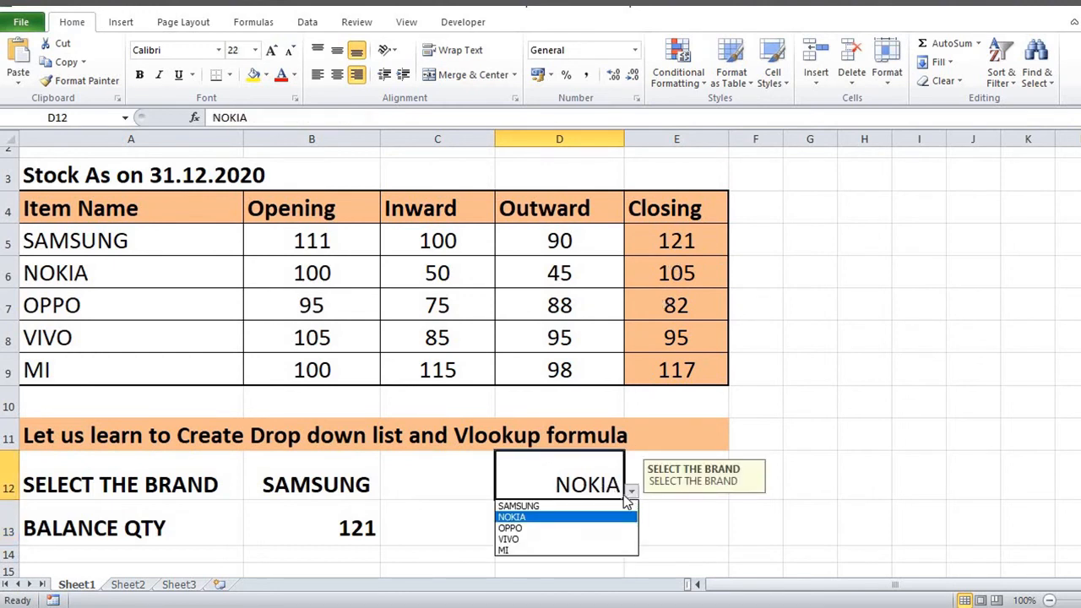
left_click(558, 539)
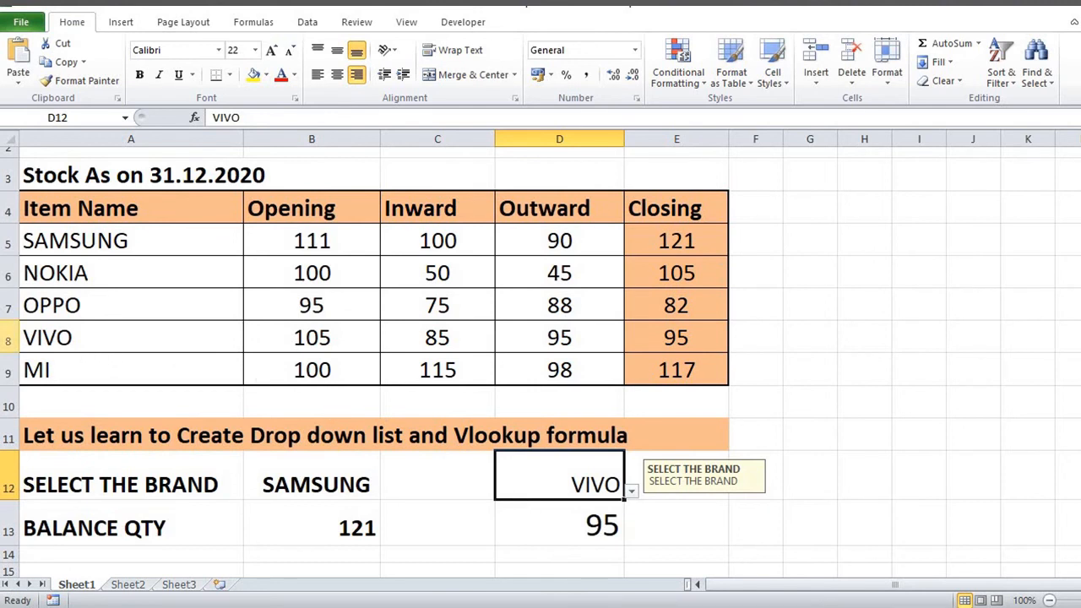
Step: Compare the VLOOKUP result in D13 with VIVO's closing stock in row 8 of the table
left_click(7, 337)
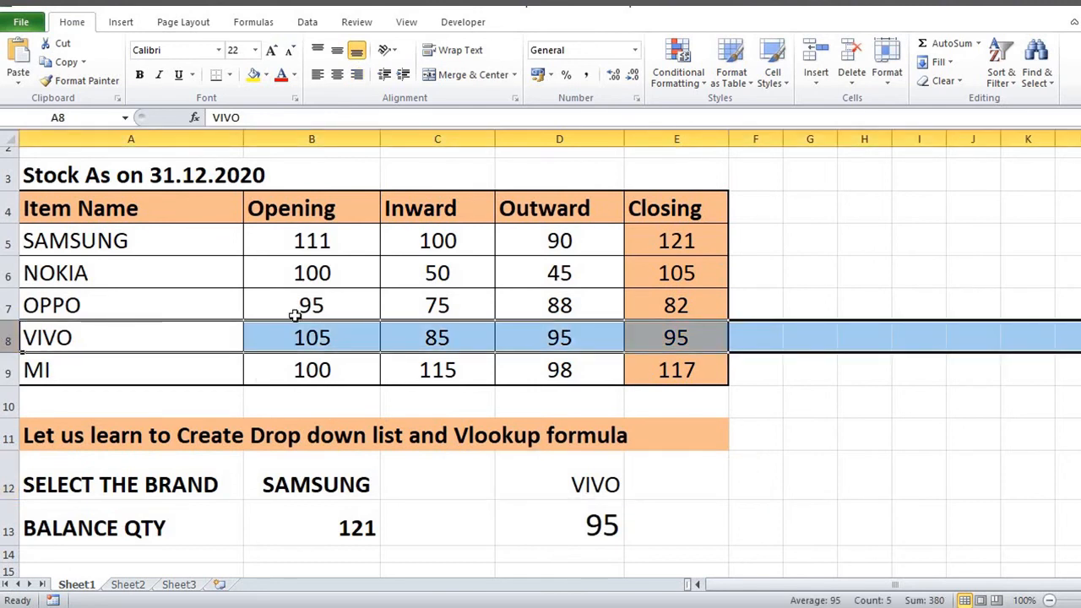
left_click(661, 333)
left_click(576, 525)
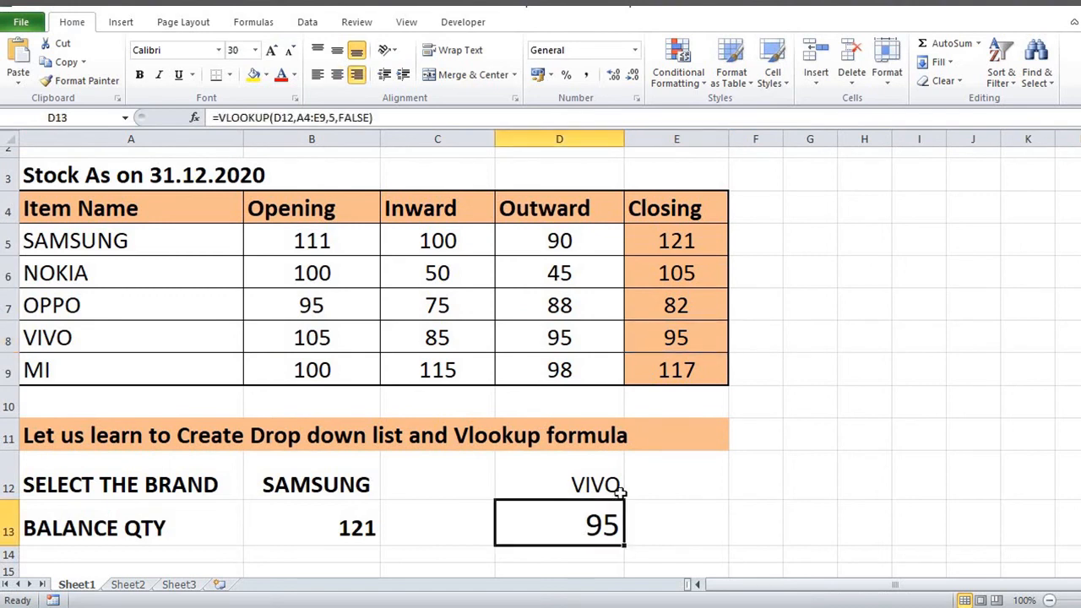
left_click(573, 481)
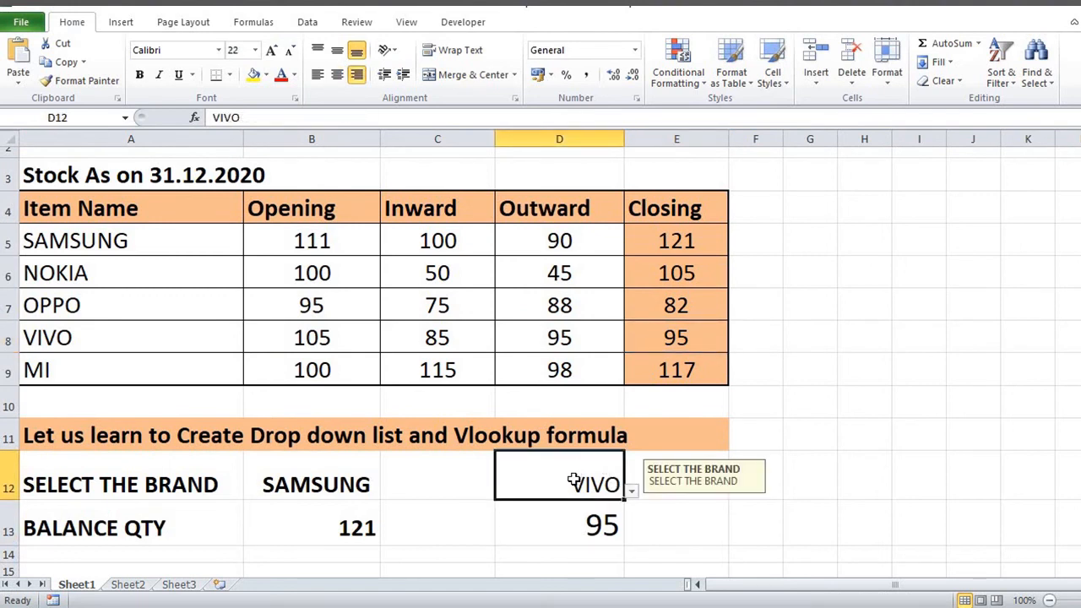
left_click(574, 524)
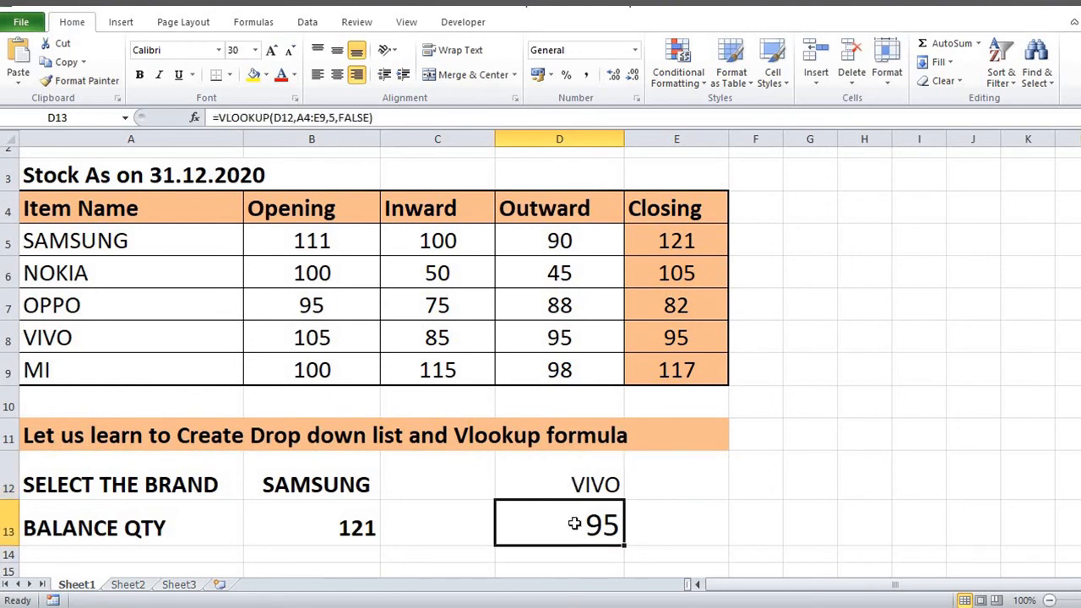